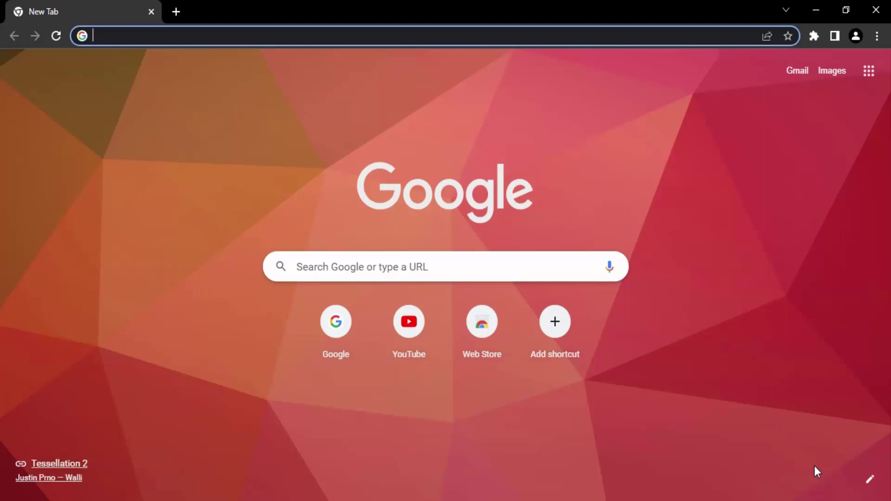
# - Open Chrome Settings, search 'password', open Passwords, then clear the settings search
pyautogui.click(877, 36)
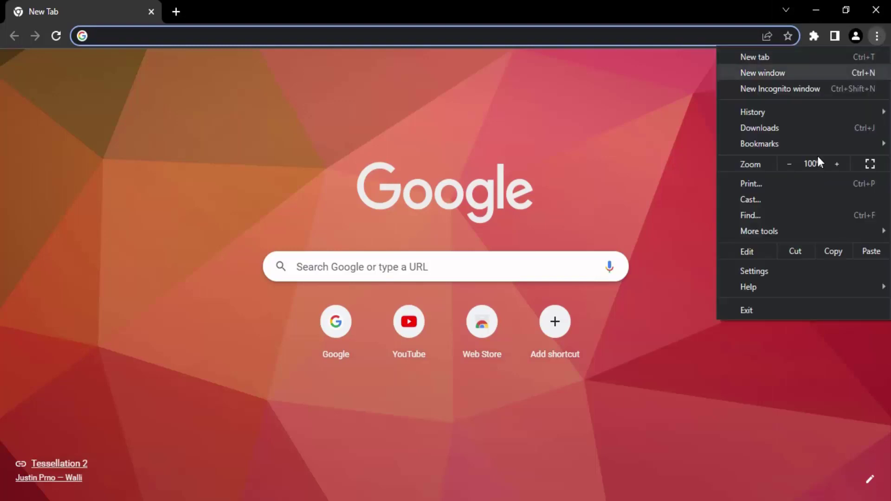
pyautogui.click(754, 271)
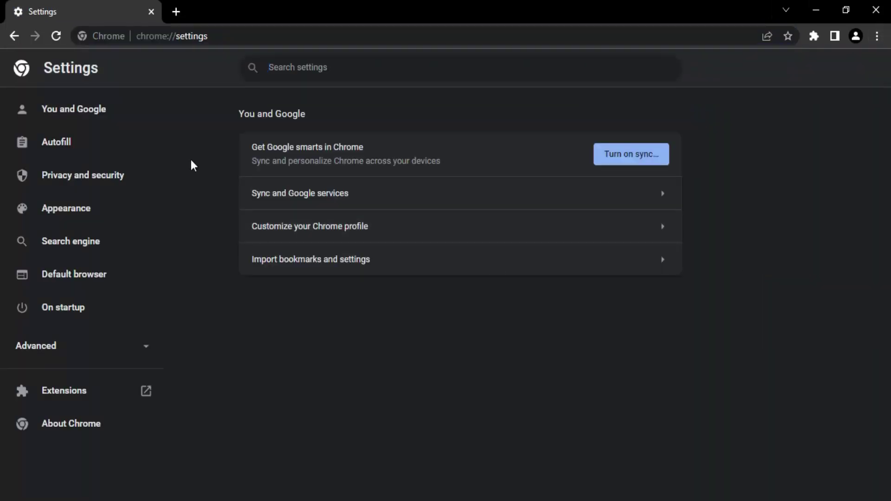
pyautogui.click(315, 70)
pyautogui.write('password')
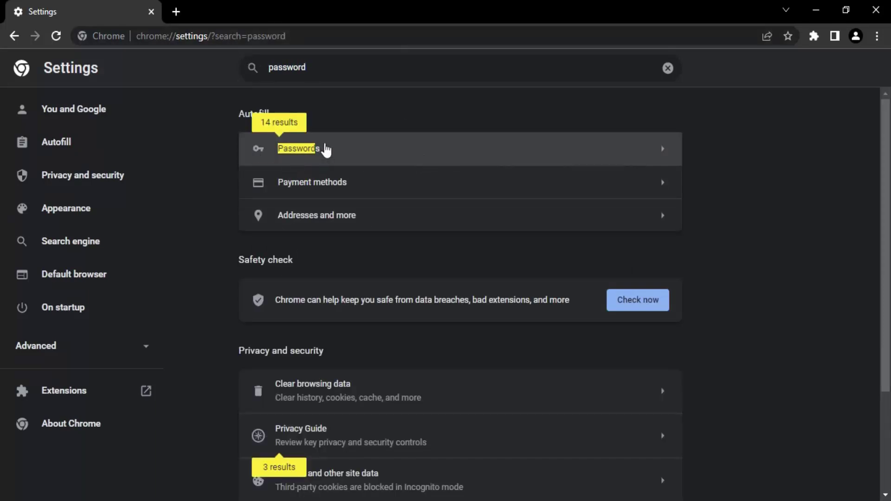
pyautogui.click(355, 163)
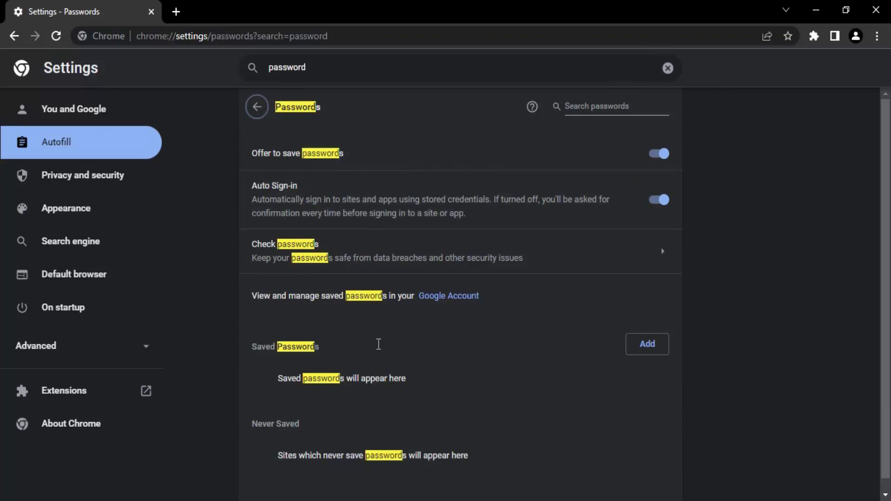
pyautogui.click(669, 69)
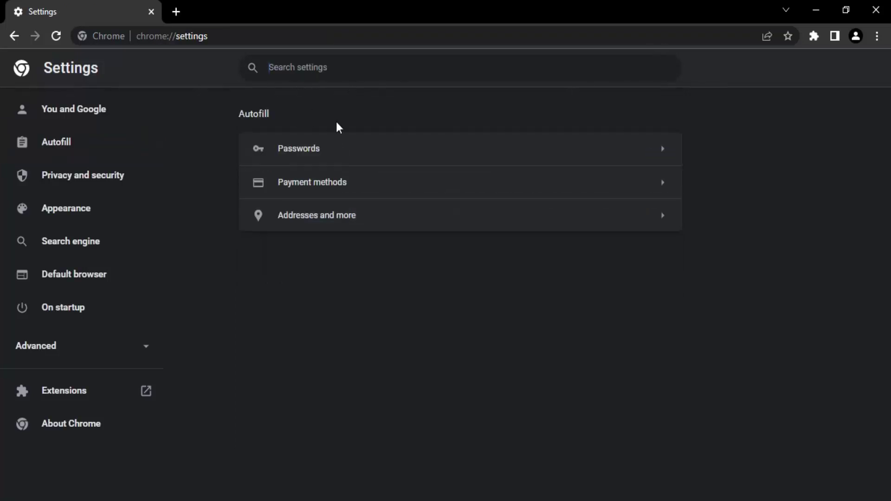
# - Turn Offer to save passwords and Auto Sign-in off and back on, leaving both enabled
pyautogui.click(306, 153)
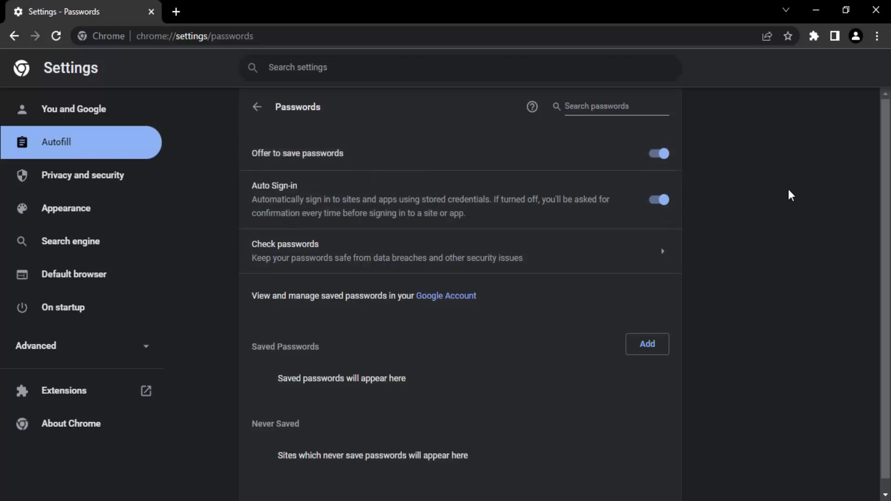
pyautogui.click(659, 164)
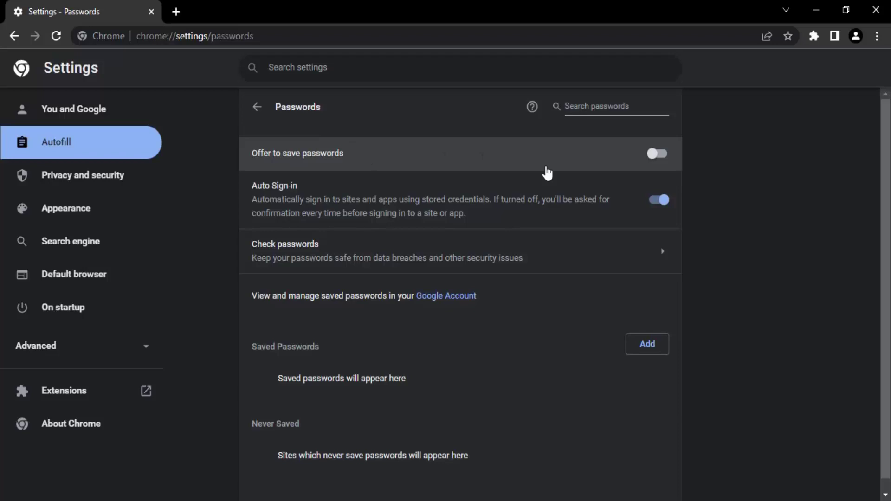
pyautogui.click(658, 163)
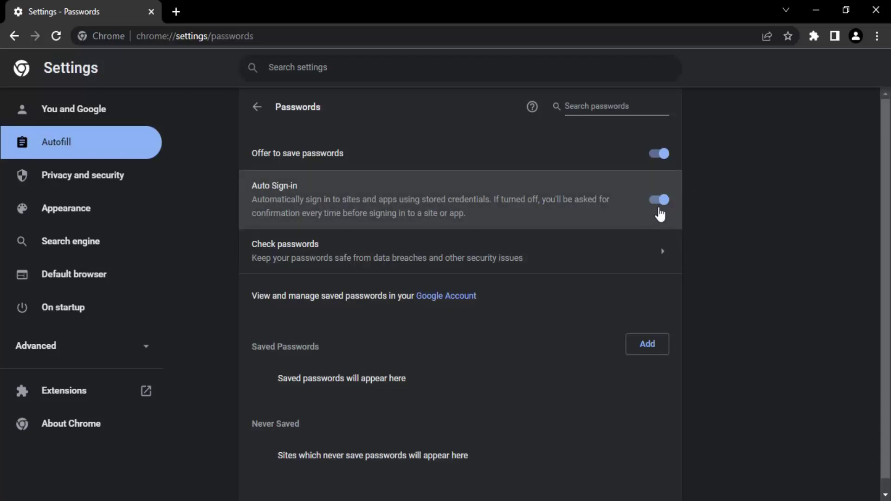
pyautogui.click(660, 213)
pyautogui.click(659, 213)
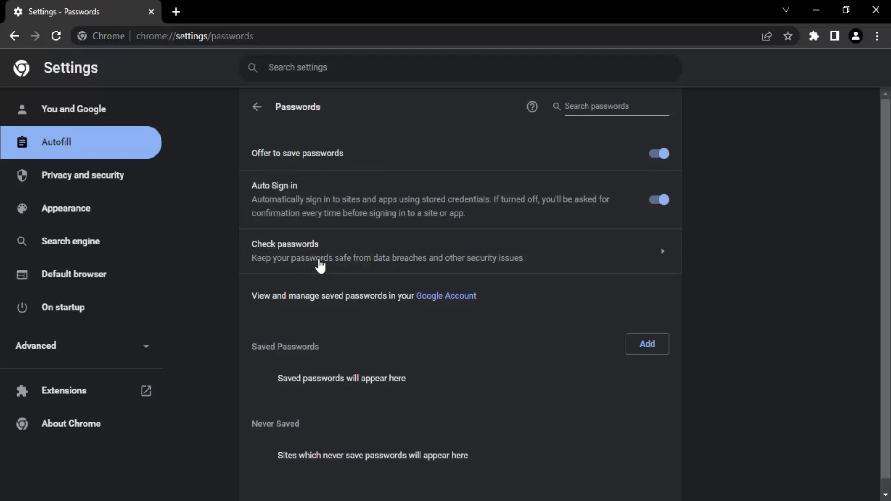
pyautogui.click(392, 258)
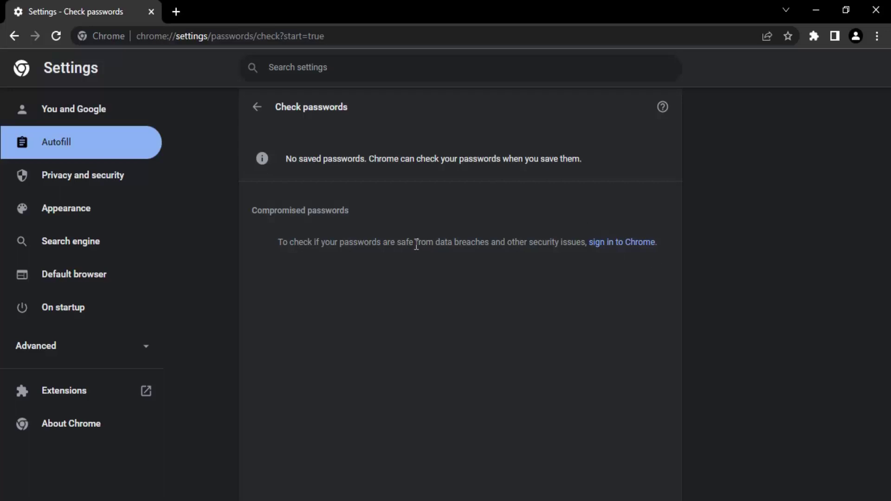
pyautogui.click(258, 118)
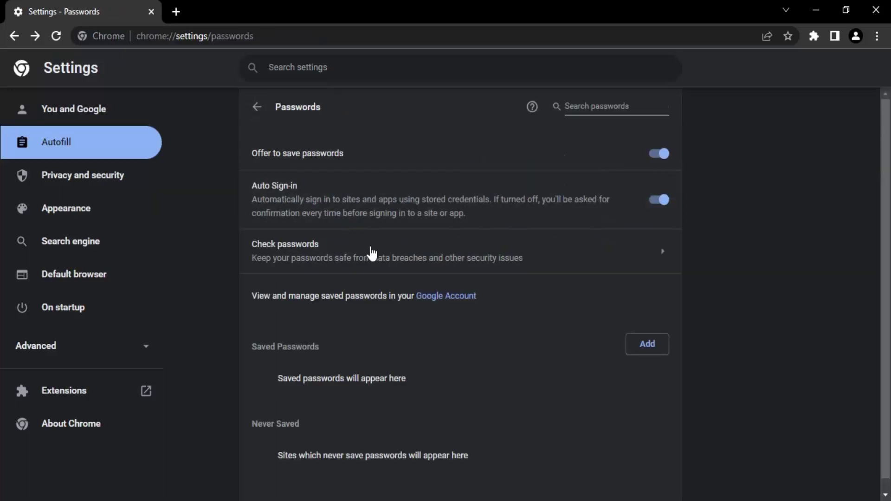
pyautogui.scroll(-1, 371, 253)
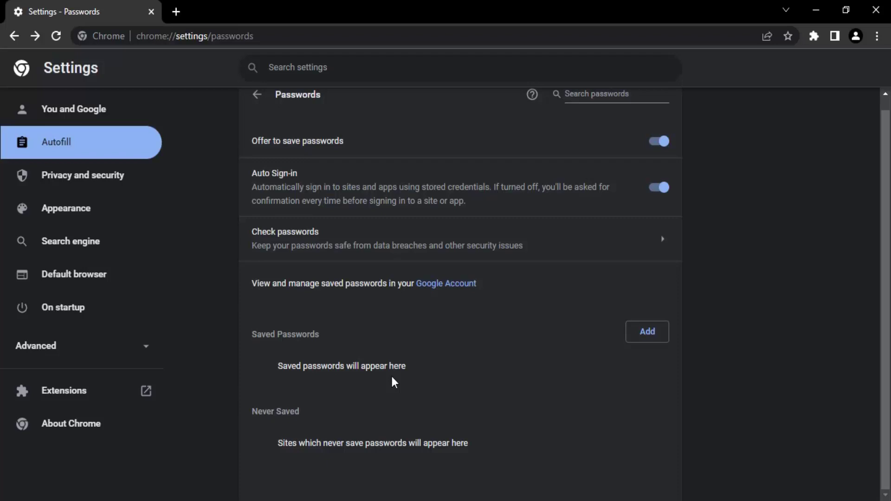
pyautogui.click(662, 338)
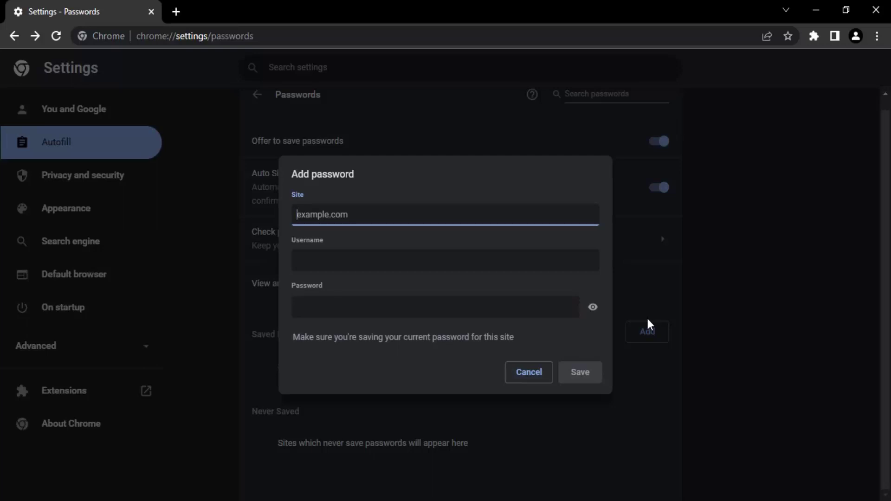
pyautogui.write('www.gmail.com')
pyautogui.click(343, 258)
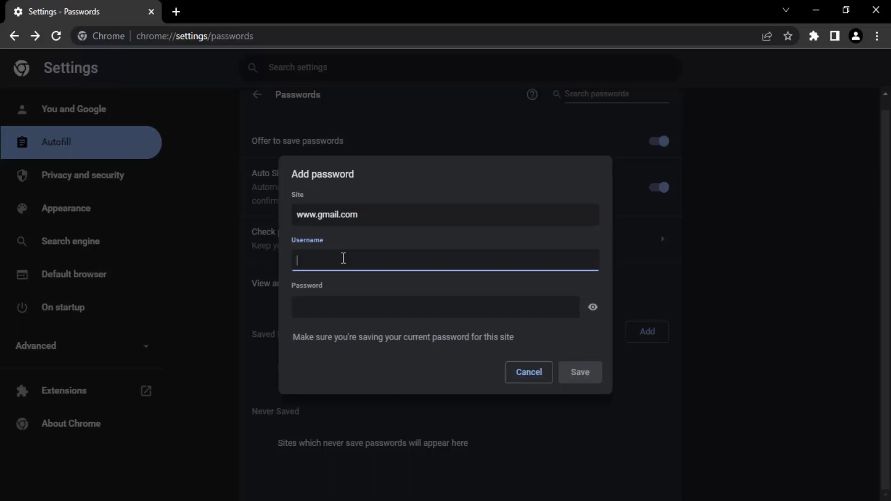
# - Enter the account password, reveal it to check, and save the gmail.com entry
pyautogui.click(349, 309)
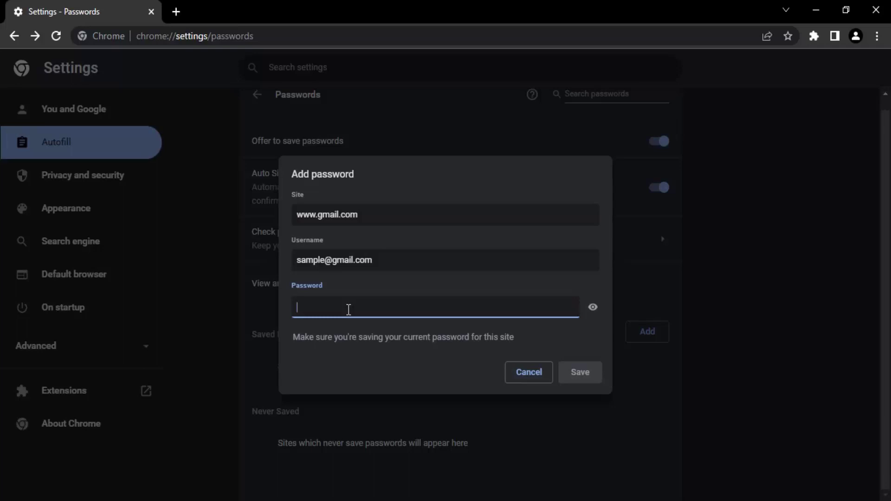
pyautogui.write('sample12')
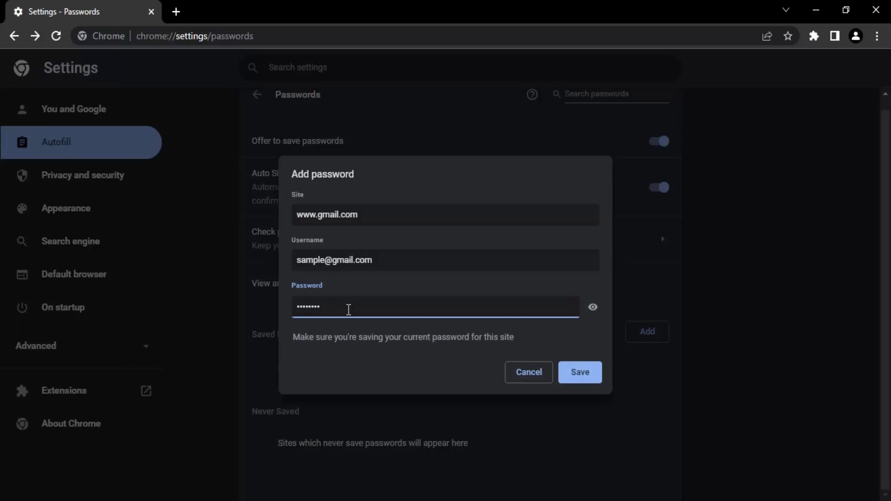
pyautogui.write('345678')
pyautogui.click(592, 314)
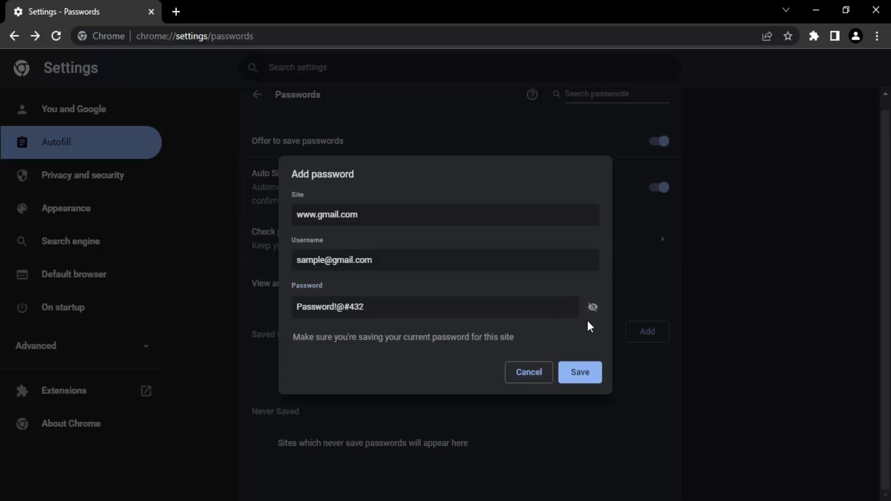
pyautogui.moveTo(442, 309); pyautogui.dragTo(284, 310)
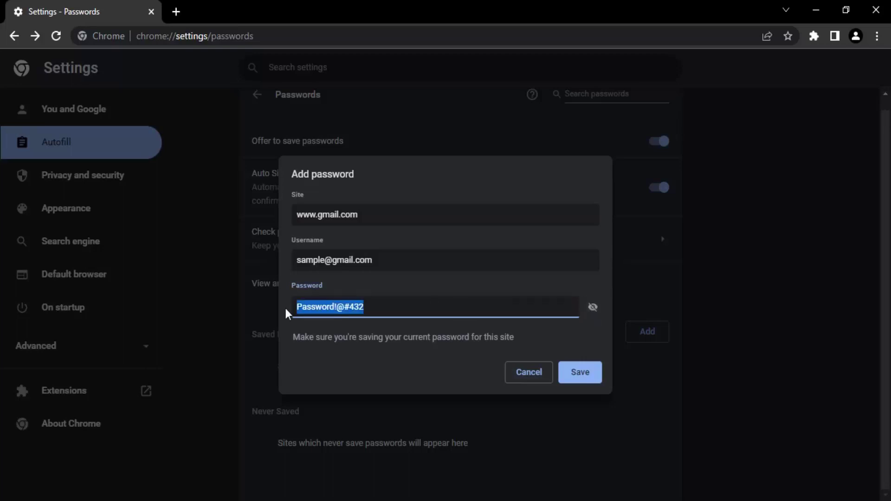
pyautogui.click(372, 309)
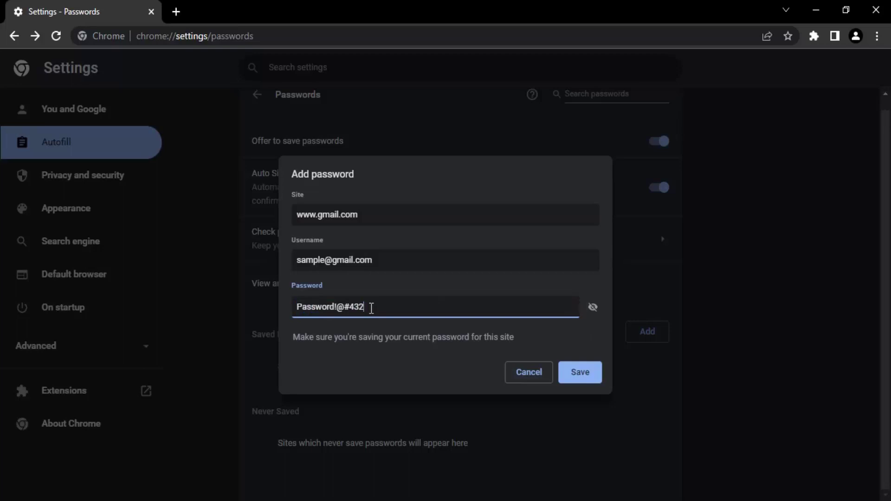
pyautogui.click(576, 377)
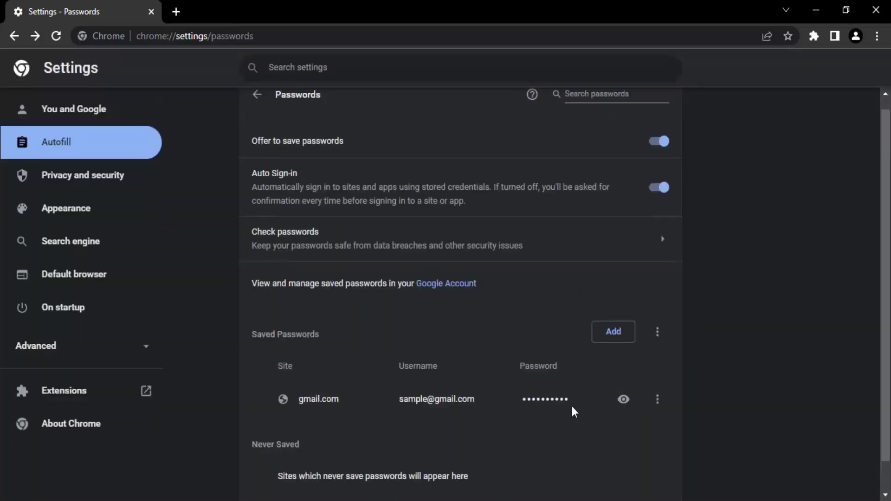
pyautogui.click(609, 330)
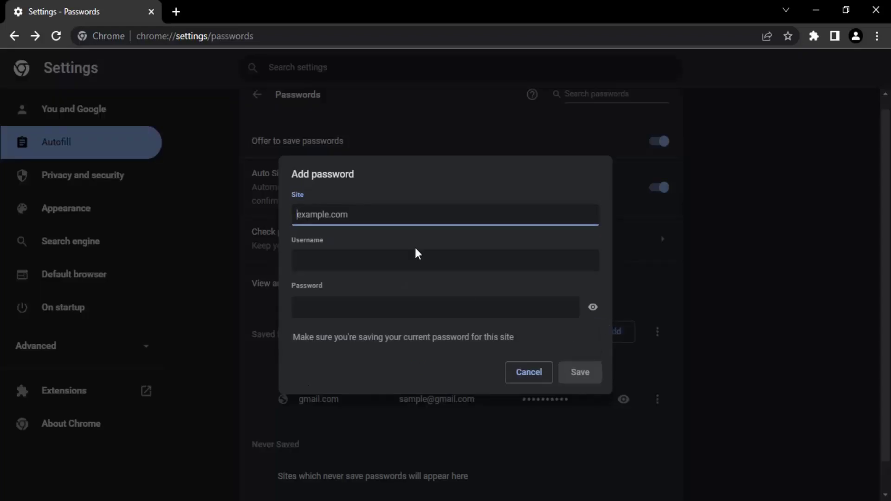
pyautogui.write('facebook.com')
pyautogui.click(410, 262)
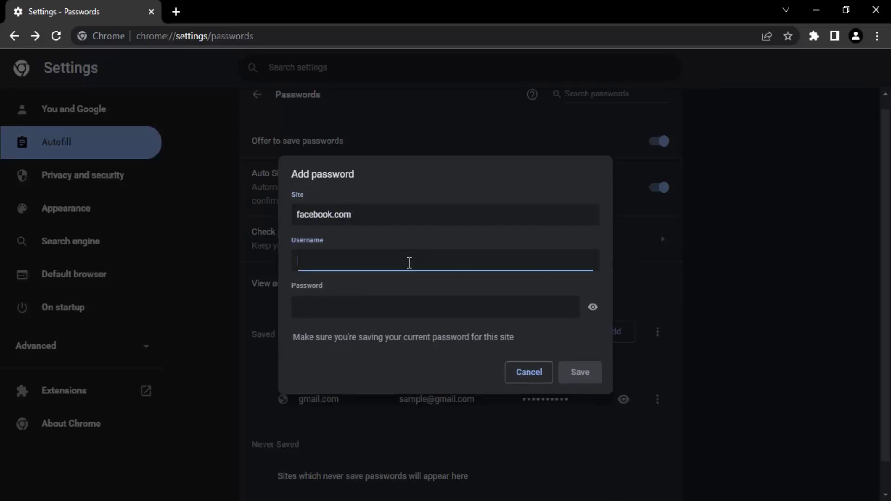
pyautogui.write('Sample')
pyautogui.click(435, 311)
pyautogui.write('123')
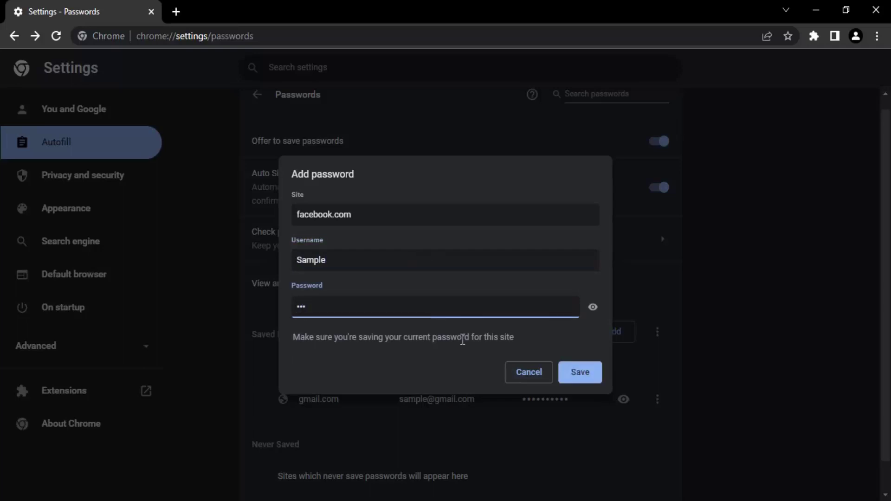
pyautogui.click(578, 382)
# - Save a youtube.com entry with username Sample and a nine-character password
pyautogui.scroll(-1, 585, 302)
pyautogui.click(612, 264)
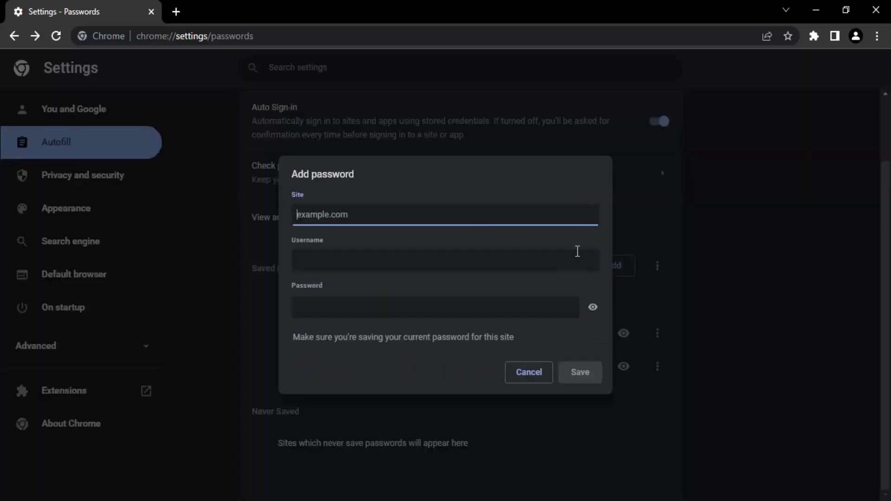
pyautogui.write('youtube.com')
pyautogui.click(422, 262)
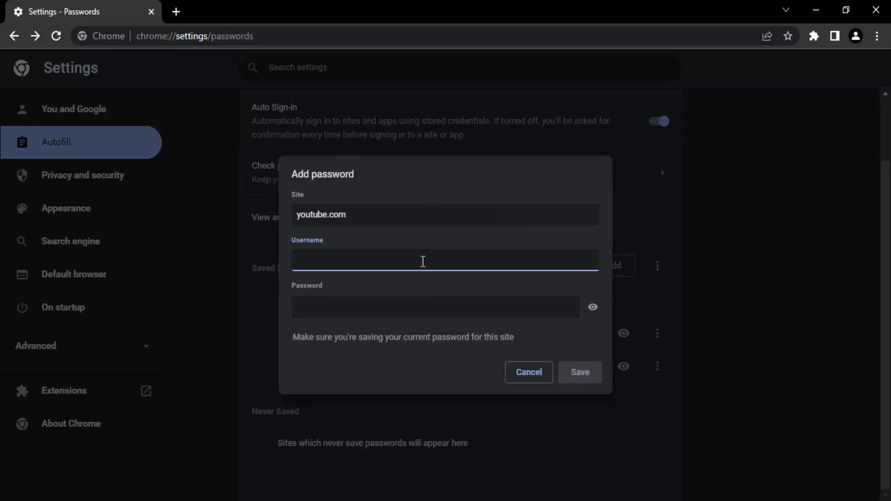
pyautogui.write('Sample')
pyautogui.click(409, 315)
pyautogui.write('••••••')
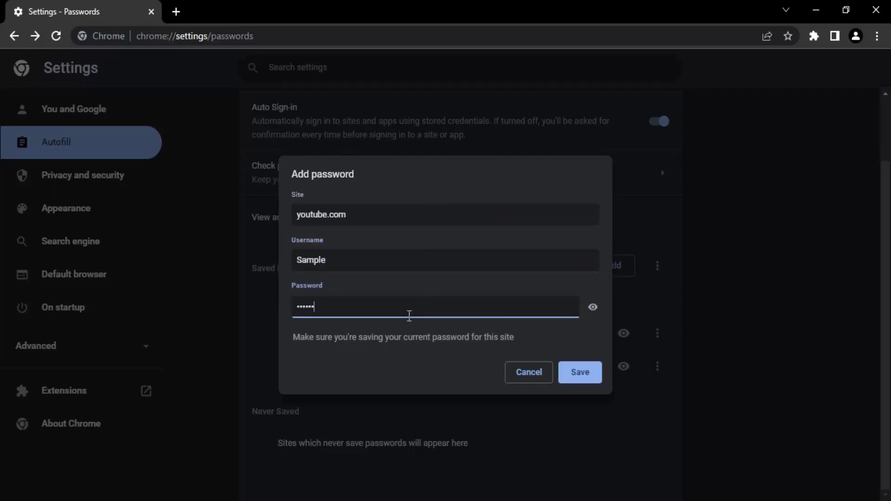
pyautogui.write('•••')
pyautogui.click(573, 378)
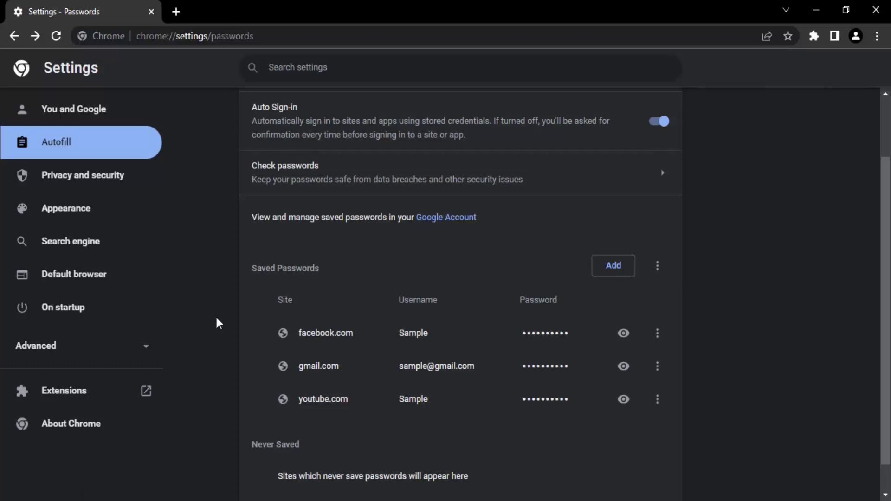
# - Reveal all three saved passwords and remove the youtube.com entry
pyautogui.click(624, 333)
pyautogui.click(624, 367)
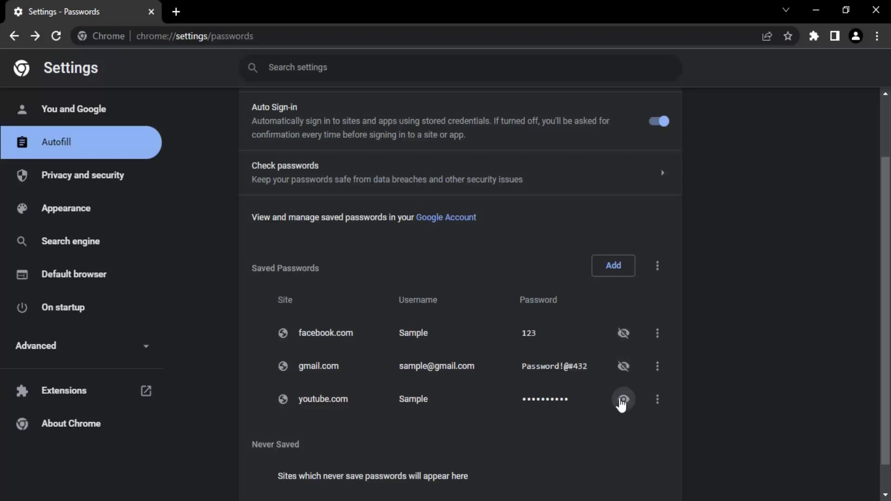
pyautogui.click(624, 400)
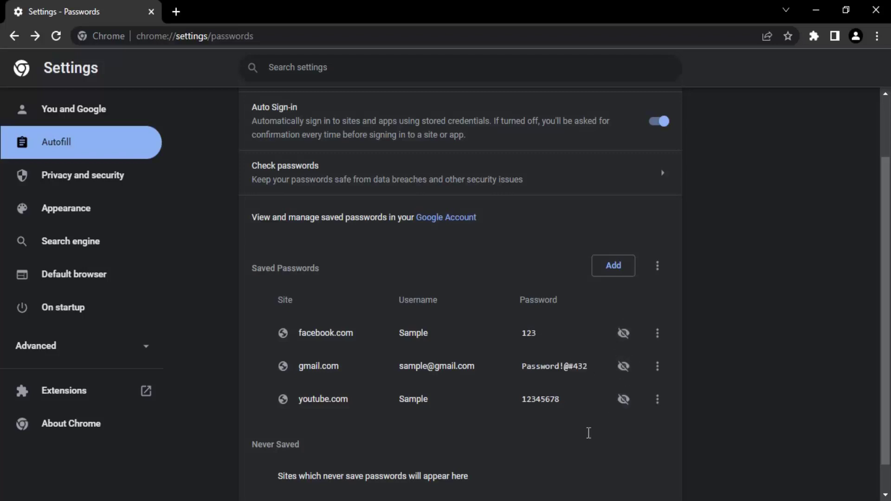
pyautogui.click(655, 407)
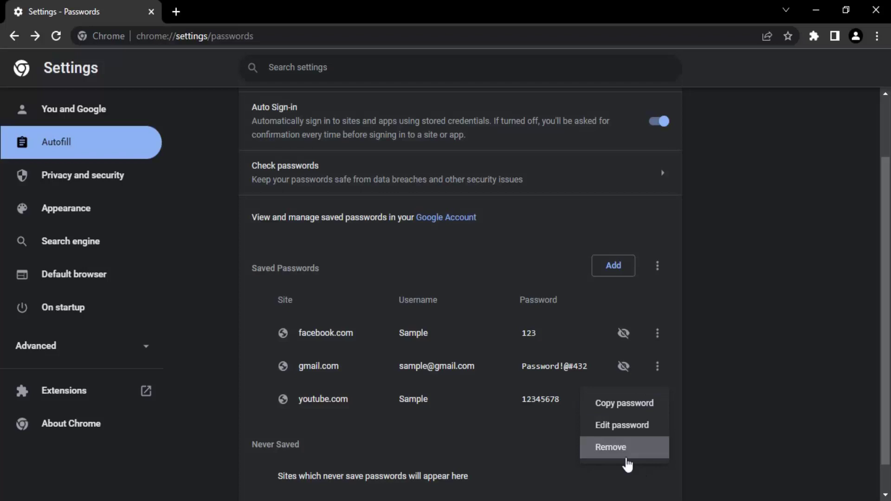
pyautogui.click(604, 448)
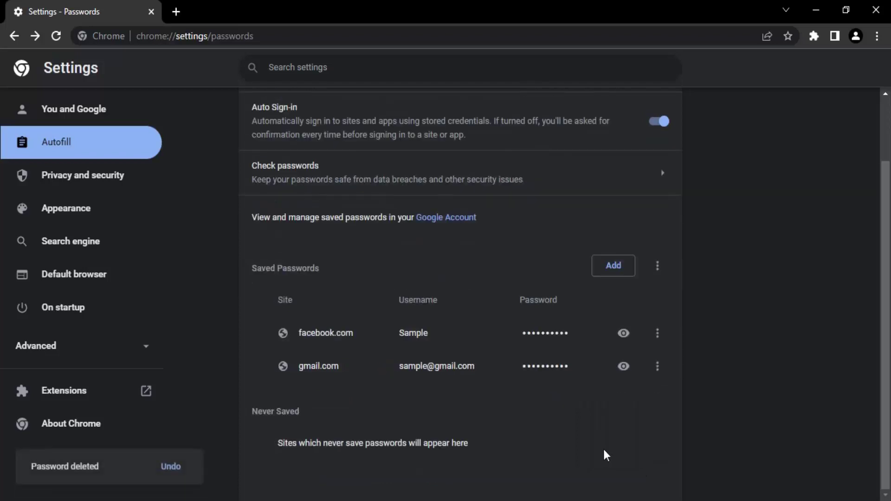
# - Edit the gmail.com password, replacing its last character with 1, and save
pyautogui.click(657, 366)
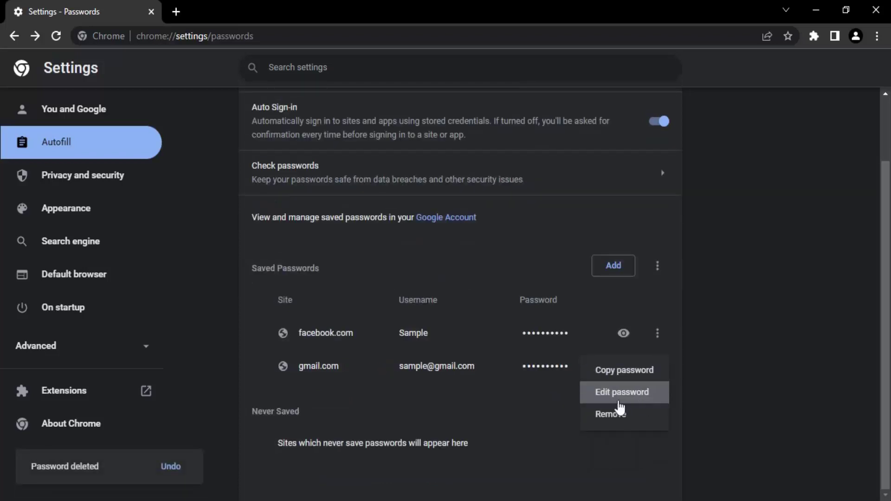
pyautogui.click(666, 402)
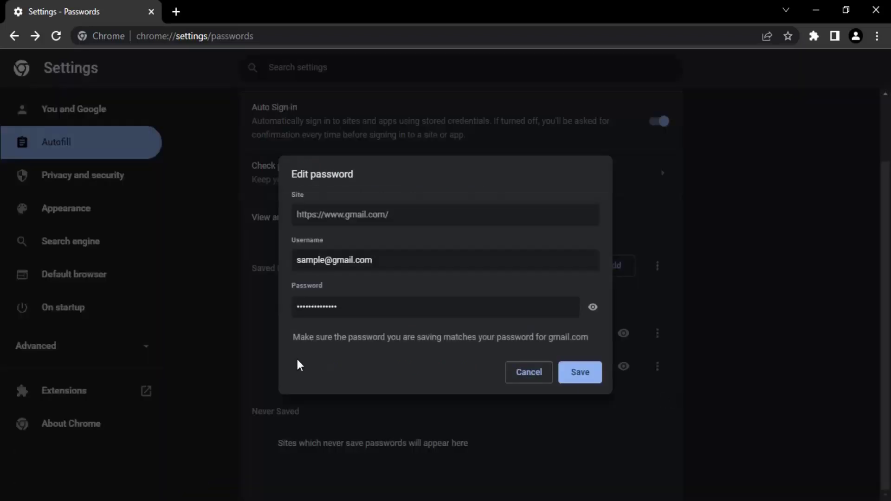
pyautogui.click(593, 306)
pyautogui.click(372, 311)
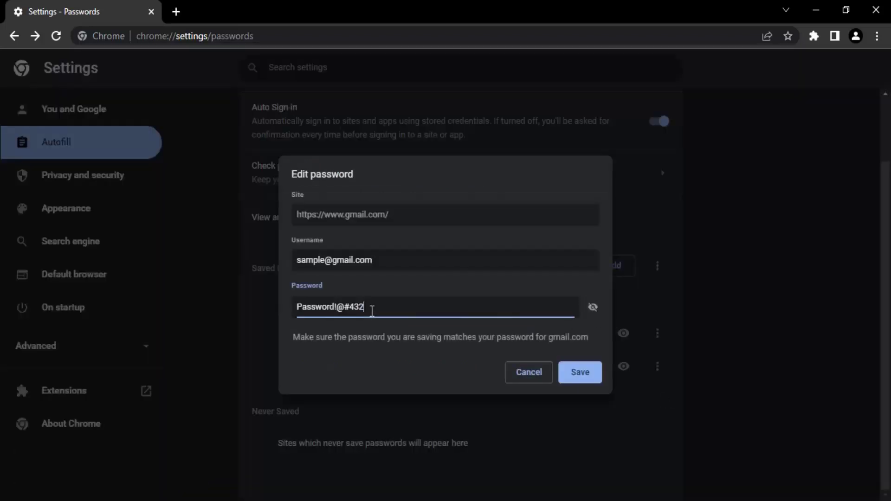
pyautogui.press('BackSpace')
pyautogui.write('1')
pyautogui.click(593, 374)
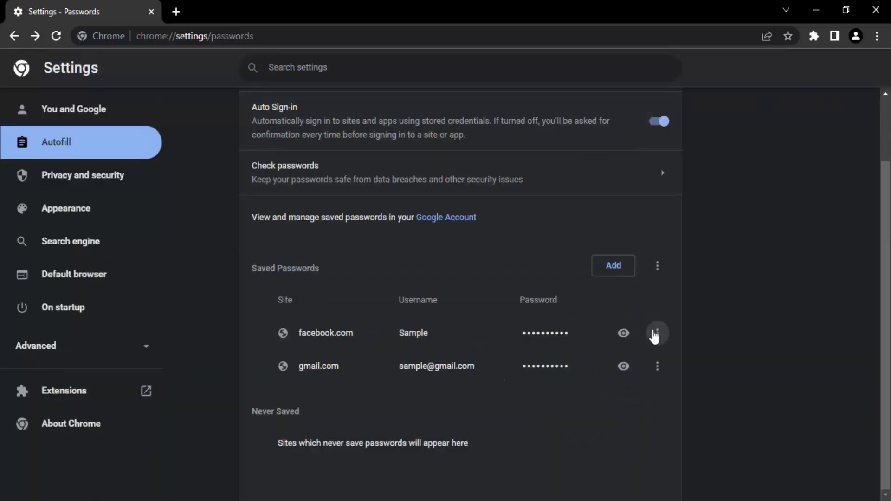
# - Copy the facebook.com password to the clipboard and look at Export passwords without exporting
pyautogui.click(657, 334)
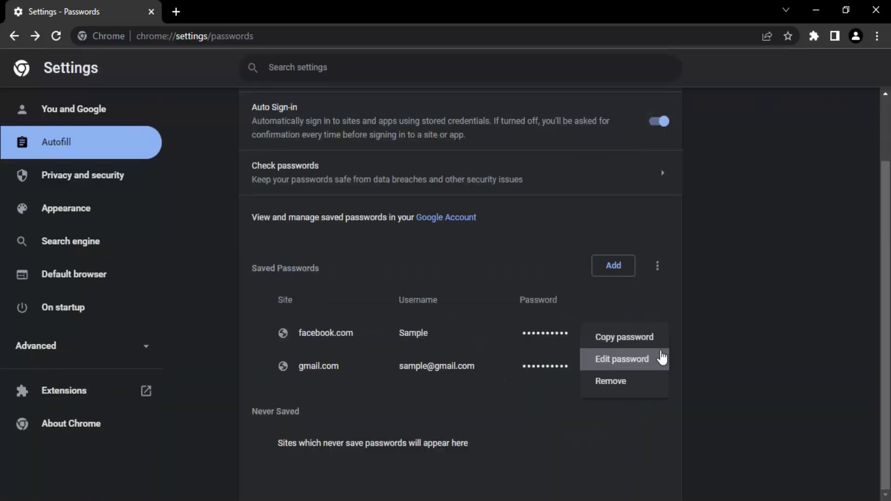
pyautogui.click(629, 341)
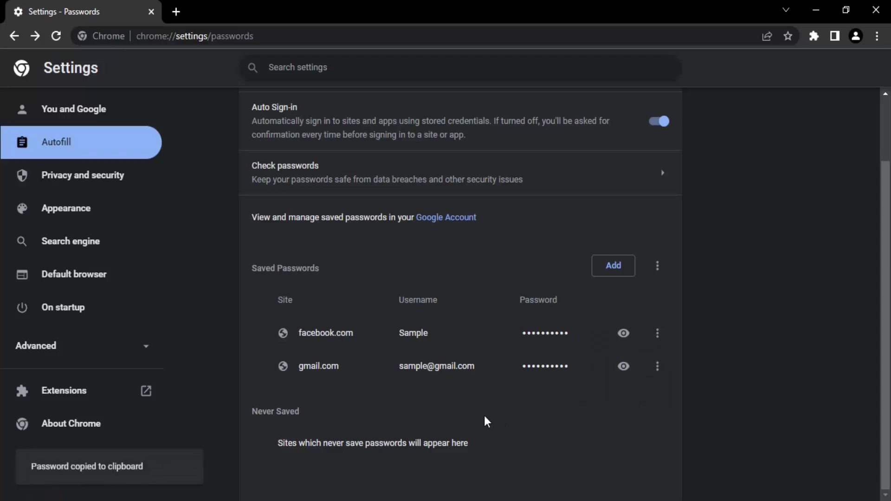
pyautogui.click(657, 366)
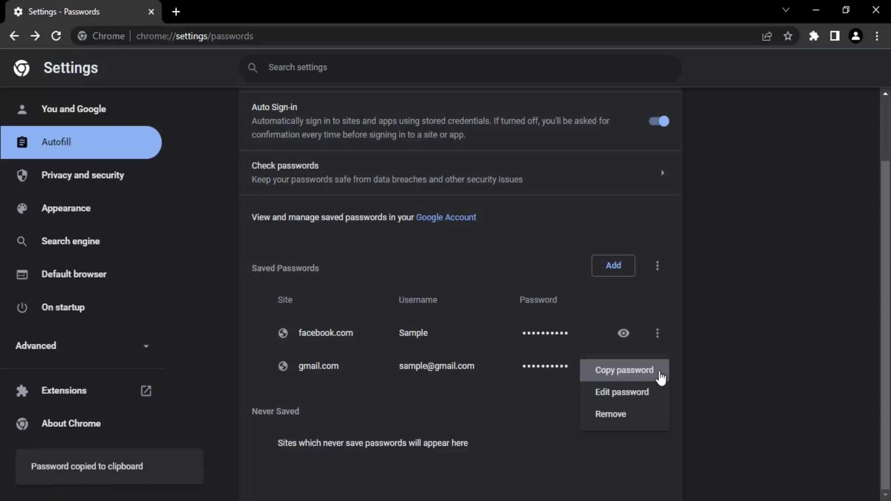
pyautogui.click(666, 319)
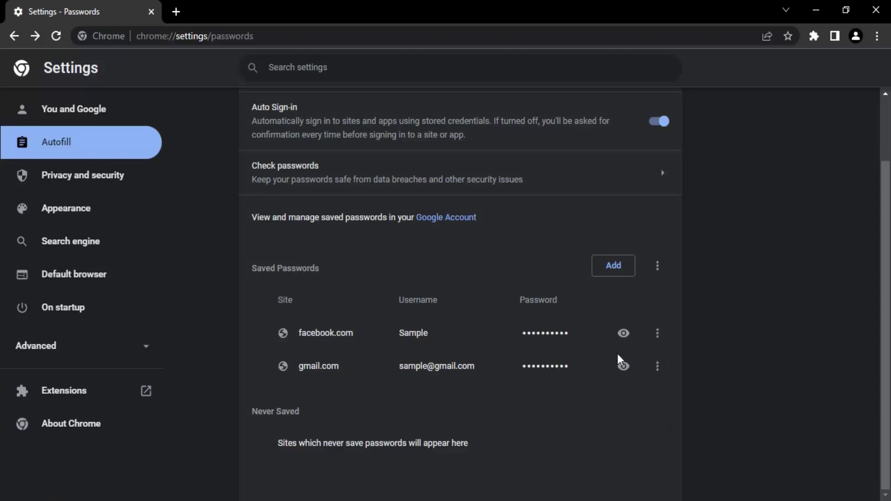
pyautogui.click(657, 267)
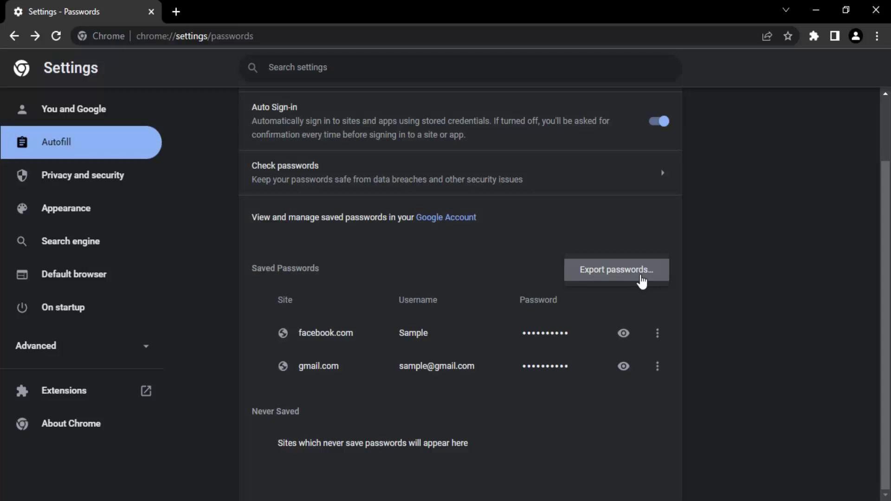
pyautogui.click(653, 324)
# - Remove the facebook.com and gmail.com saved passwords, emptying the list
pyautogui.click(658, 333)
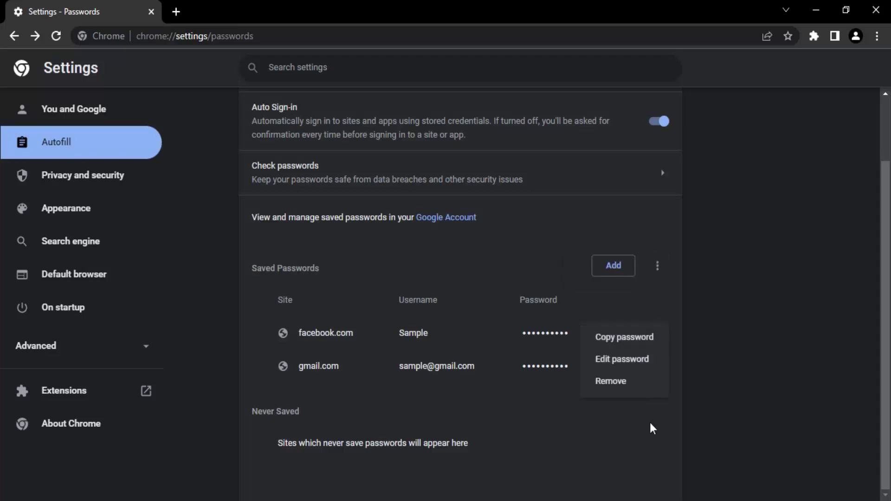
pyautogui.click(646, 381)
pyautogui.click(657, 366)
pyautogui.click(645, 416)
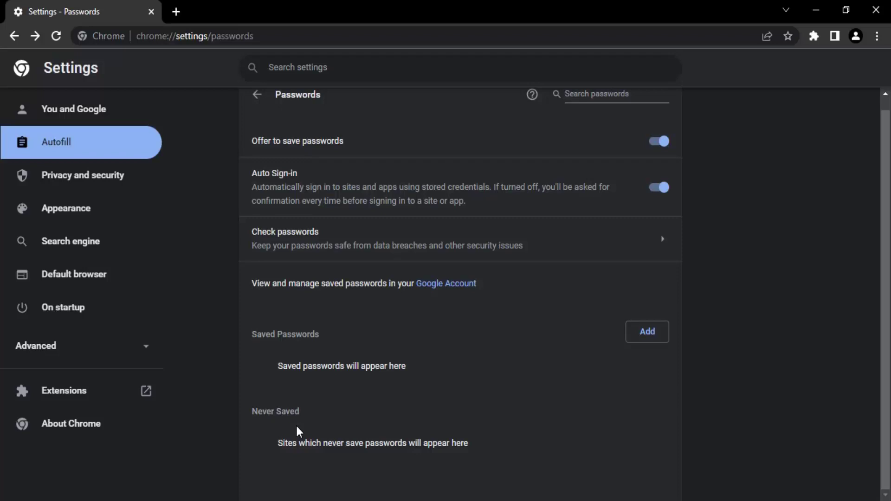
pyautogui.moveTo(278, 451); pyautogui.dragTo(559, 447)
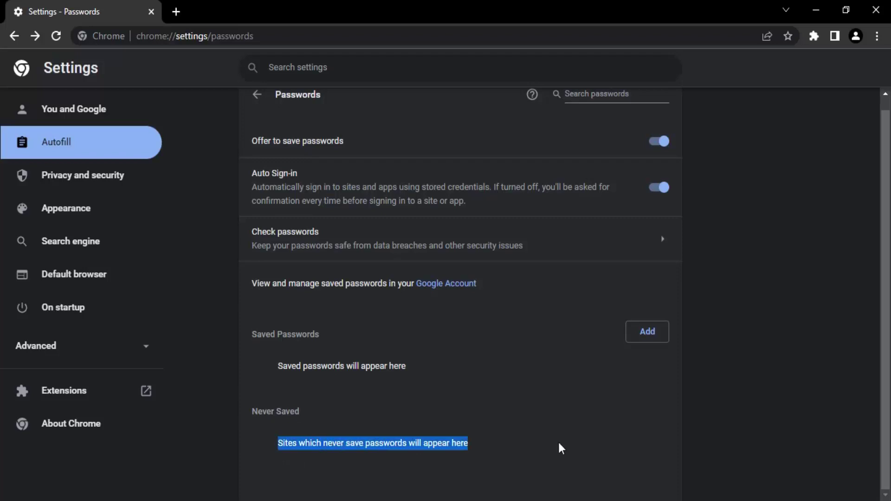
pyautogui.click(532, 448)
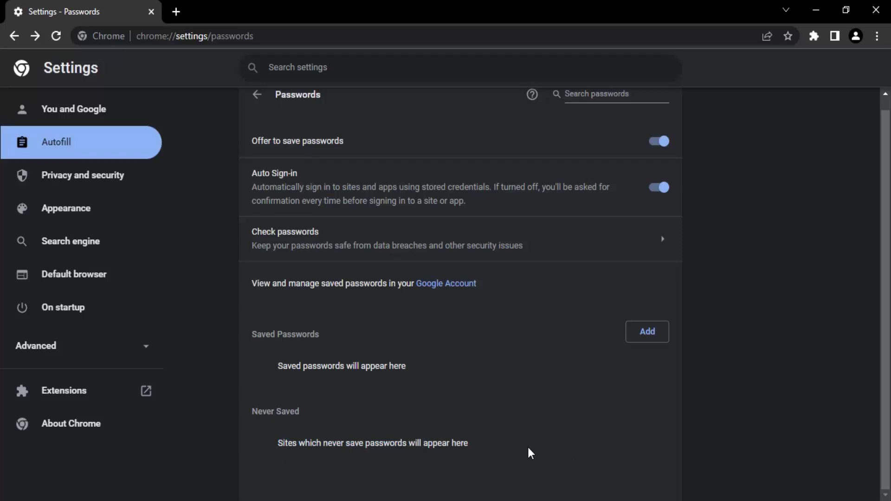